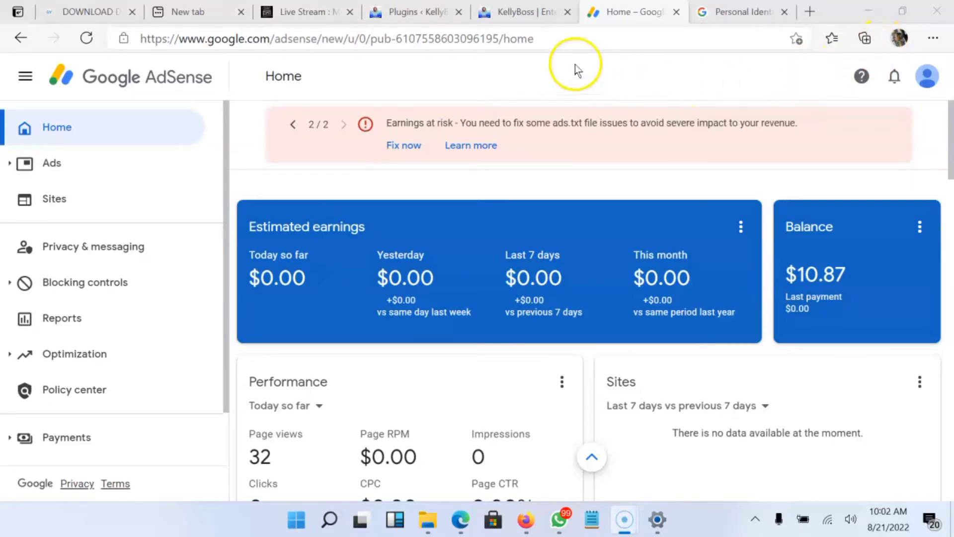
Step: Search the WordPress plugin directory for 'ads txt file' under Plugins > Add New
{"action": "left_click", "coordinate": [413, 12]}
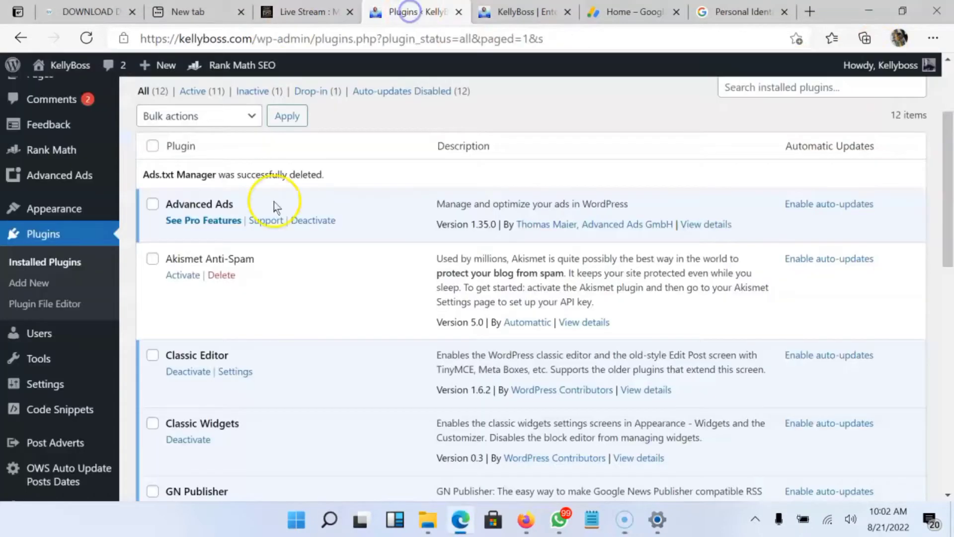
{"action": "scroll", "coordinate": [223, 113], "scroll_direction": "up", "scroll_amount": 3}
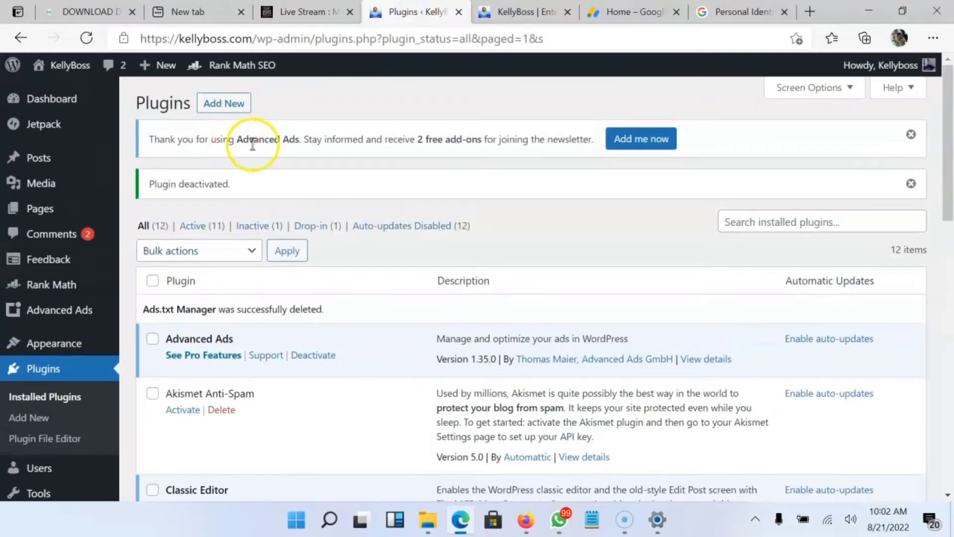
{"action": "left_click", "coordinate": [224, 106]}
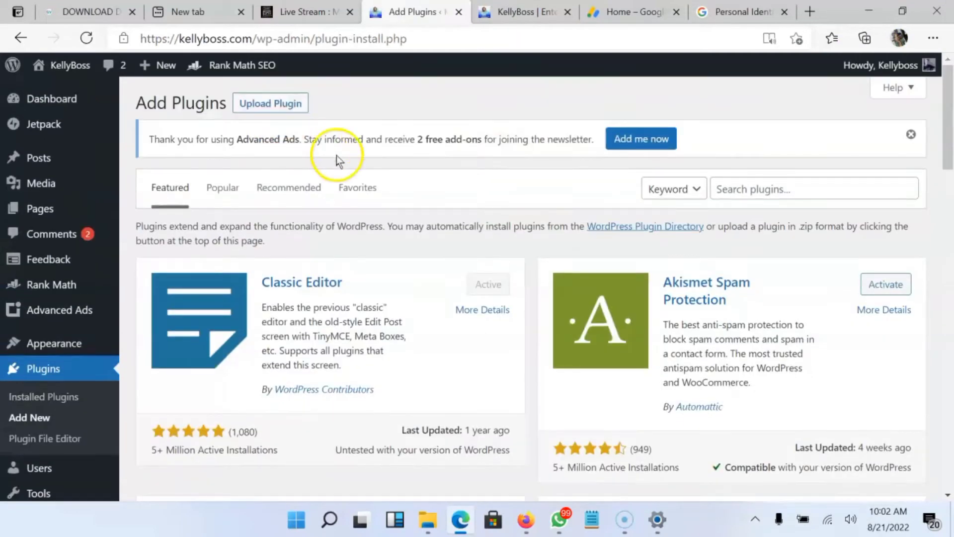
{"action": "left_click", "coordinate": [726, 189]}
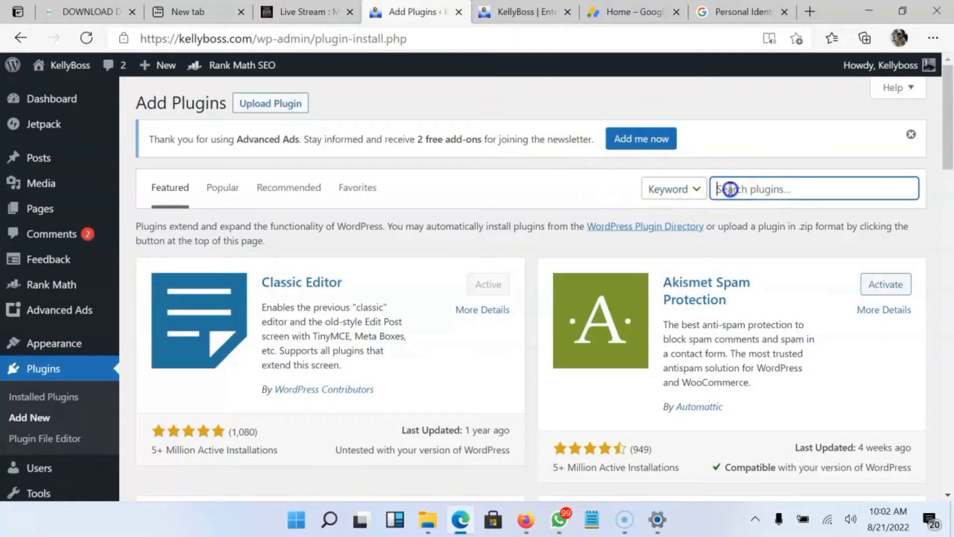
{"action": "type", "text": "ads"}
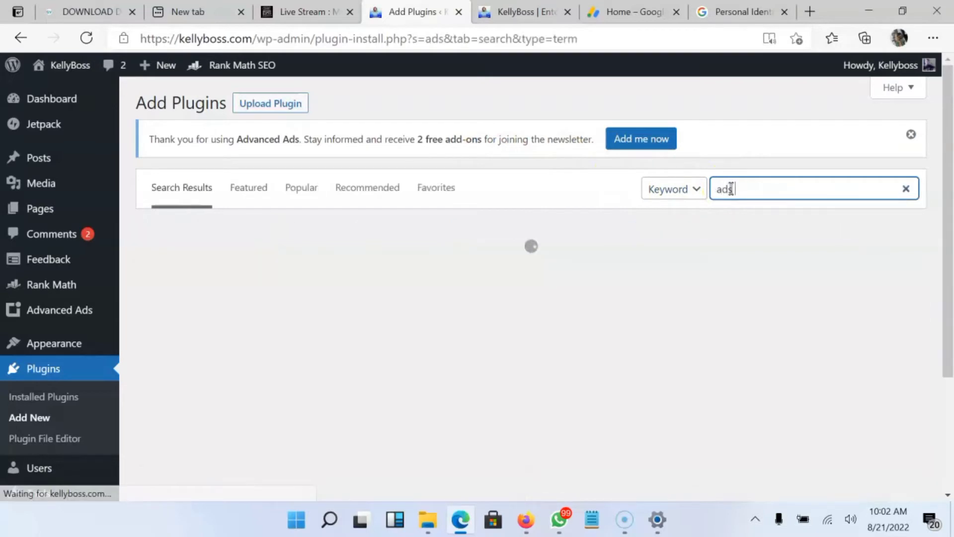
{"action": "type", "text": " txt file"}
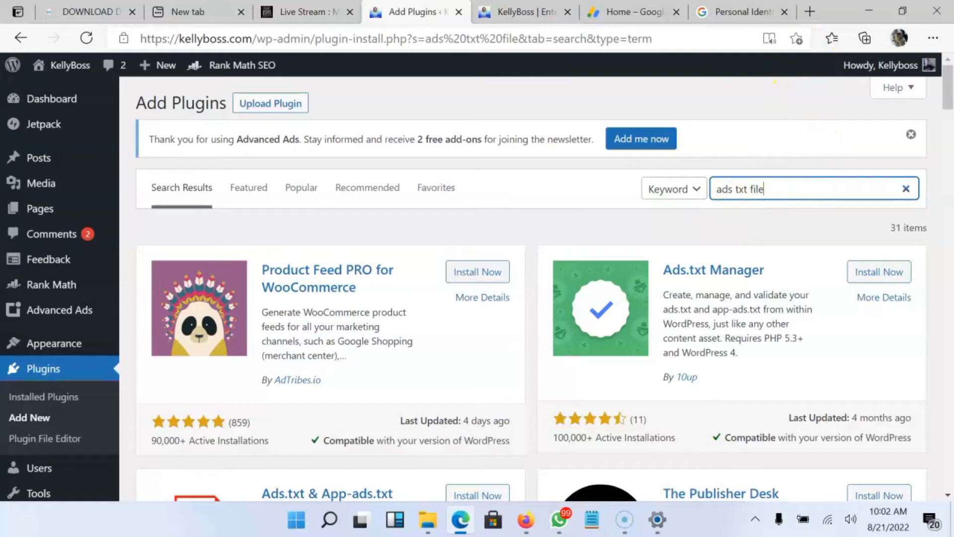
Step: Install and activate the Ads.txt Manager plugin from the search results
{"action": "left_click_drag", "start_coordinate": [570, 211], "coordinate": [831, 270]}
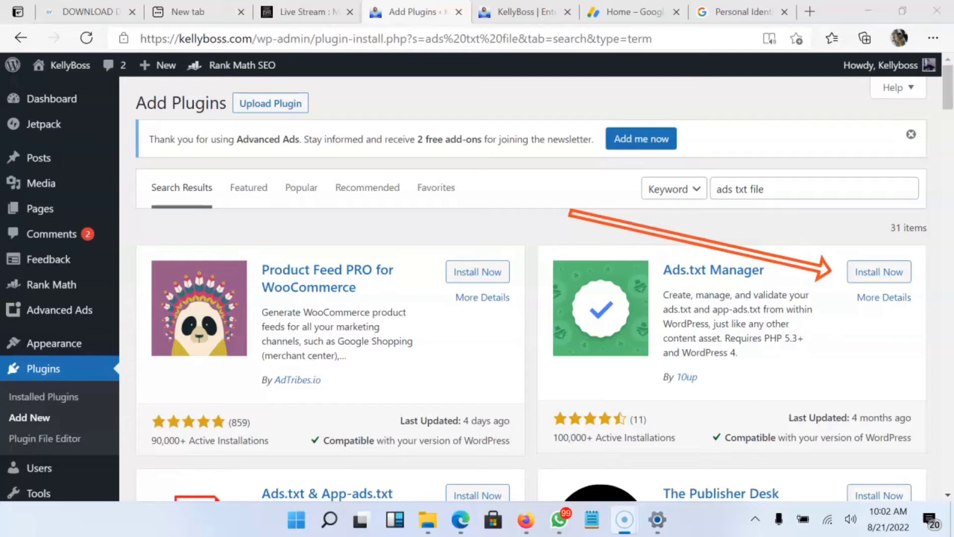
{"action": "mouse_move", "coordinate": [885, 343]}
{"action": "left_mouse_down"}
{"action": "mouse_move", "coordinate": [741, 302]}
{"action": "mouse_move", "coordinate": [713, 284]}
{"action": "left_mouse_up"}
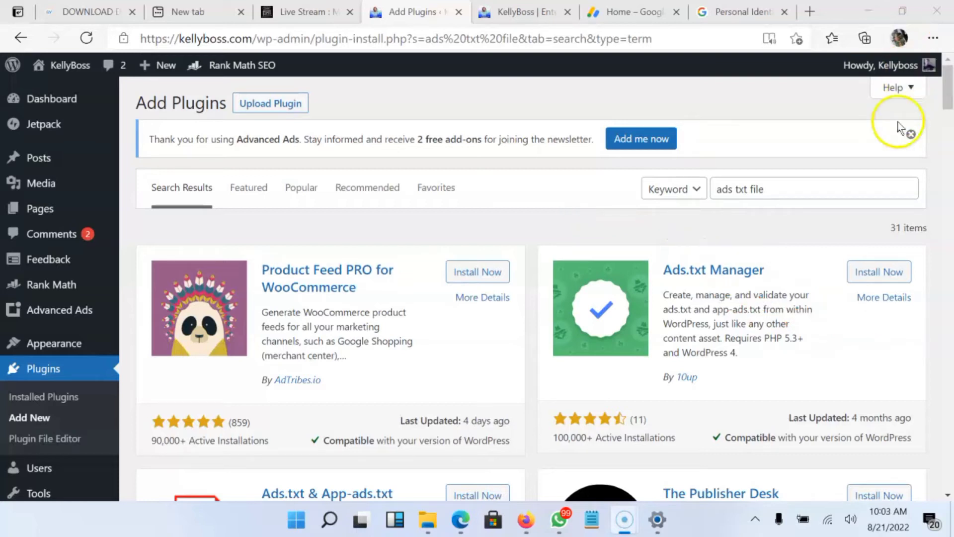
{"action": "left_click", "coordinate": [891, 273]}
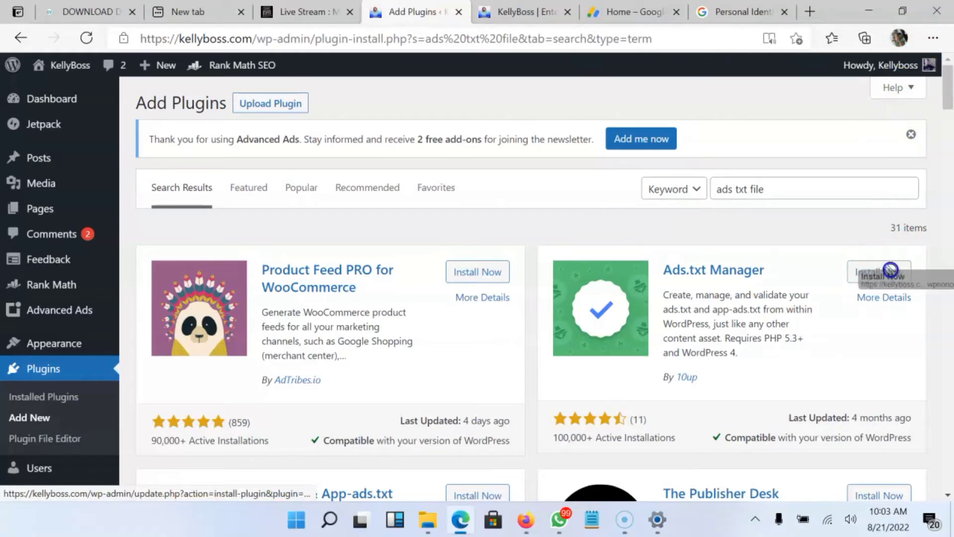
{"action": "left_click", "coordinate": [891, 270]}
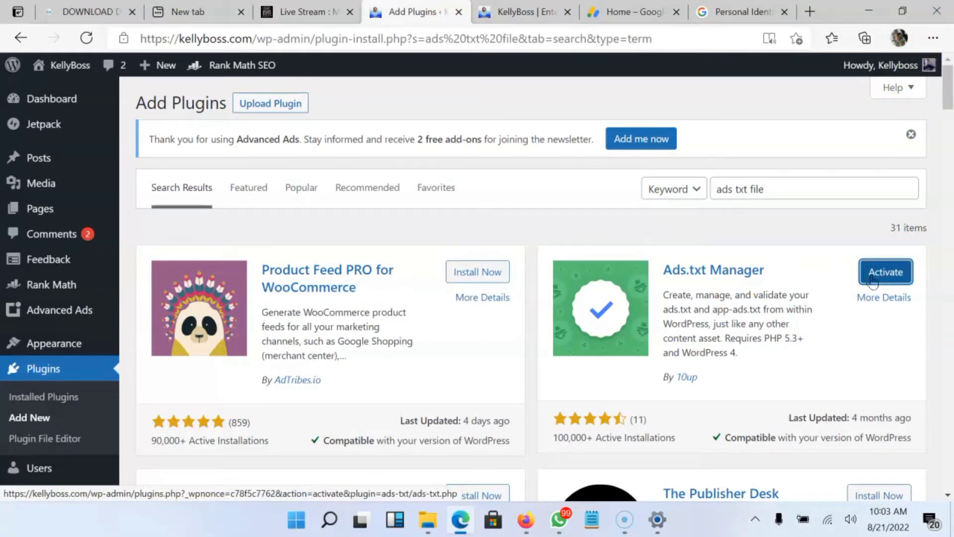
{"action": "left_click", "coordinate": [873, 281]}
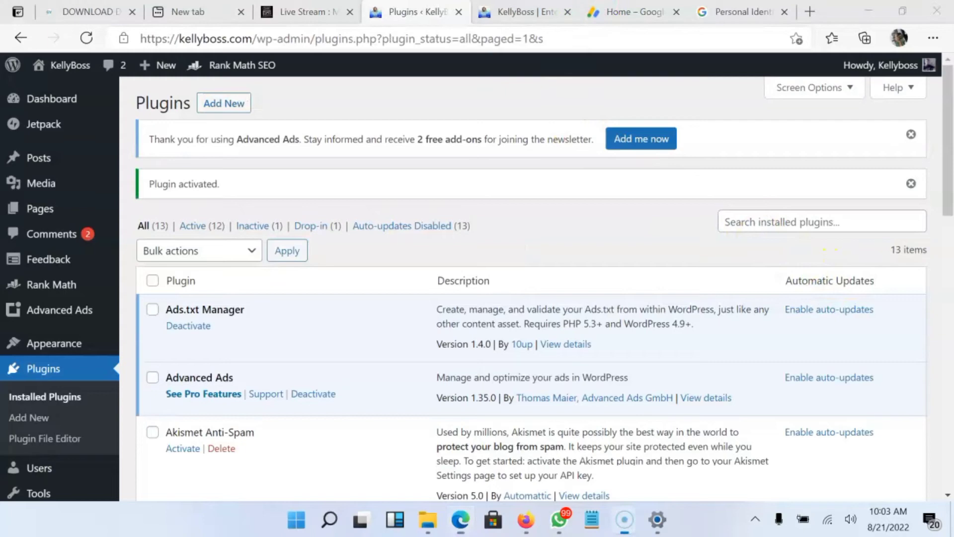
Step: Use Fix now on the AdSense ads.txt alert to reach the Ads.txt guide article
{"action": "left_click", "coordinate": [614, 12]}
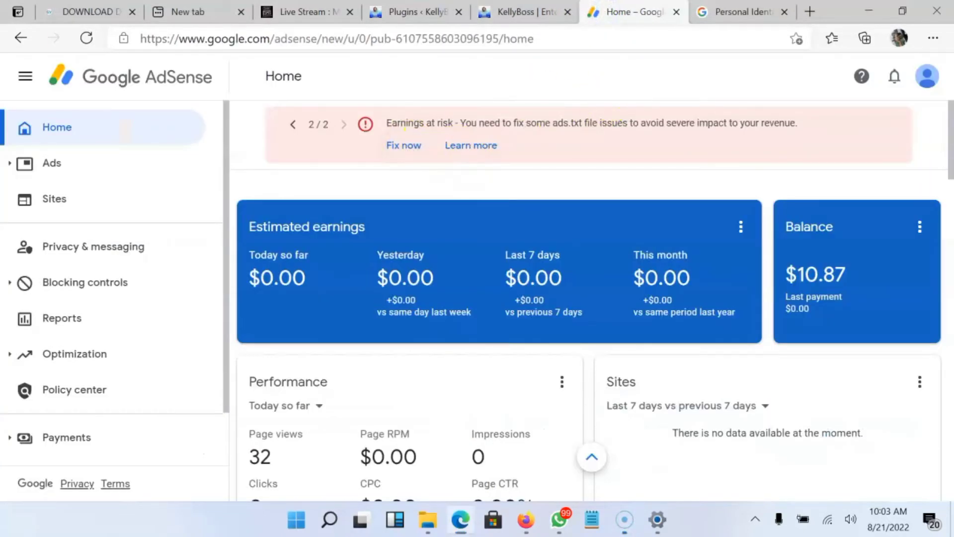
{"action": "left_click_drag", "start_coordinate": [326, 175], "coordinate": [390, 152]}
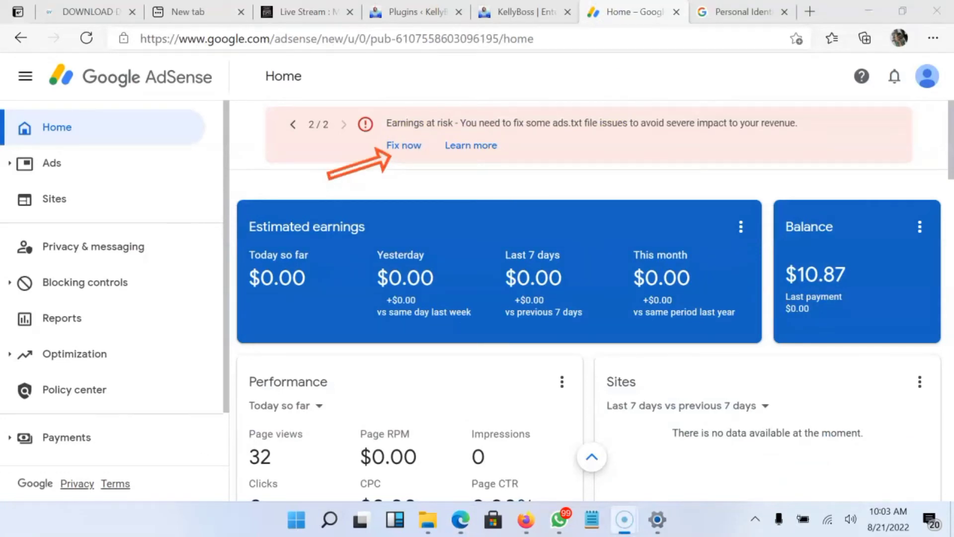
{"action": "left_click", "coordinate": [391, 146]}
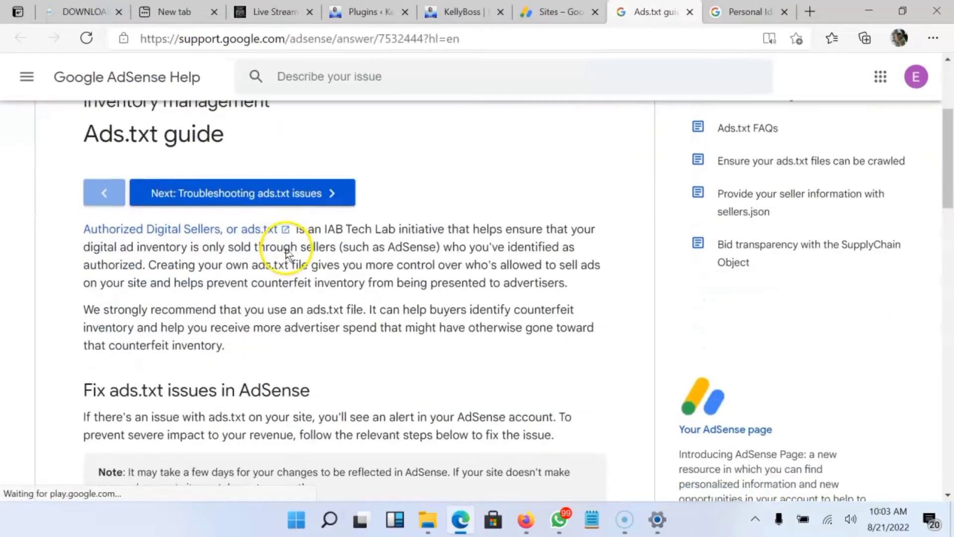
Step: Copy the example google.com ads.txt line from the guide's 'Add your publisher ID' section
{"action": "scroll", "coordinate": [288, 252], "scroll_direction": "down", "scroll_amount": 10}
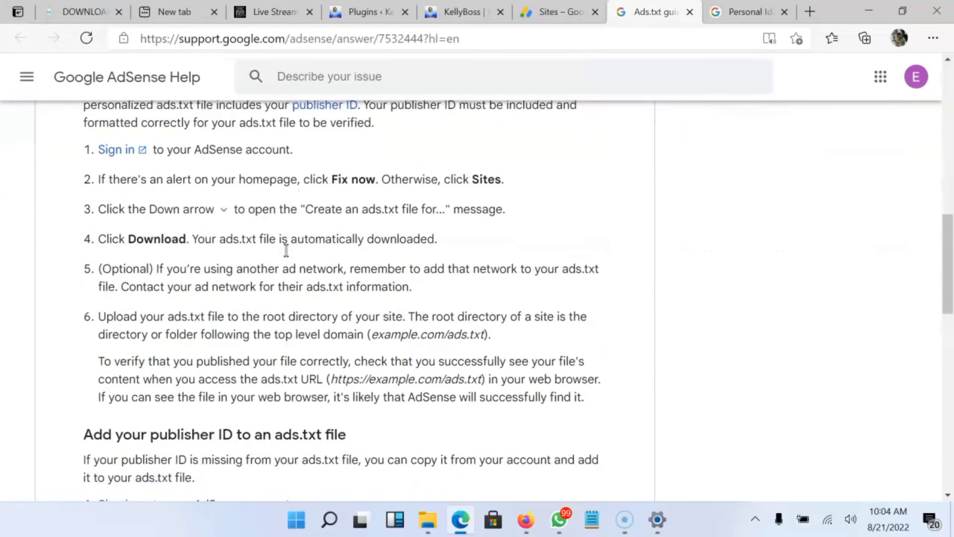
{"action": "scroll", "coordinate": [287, 250], "scroll_direction": "down", "scroll_amount": 7}
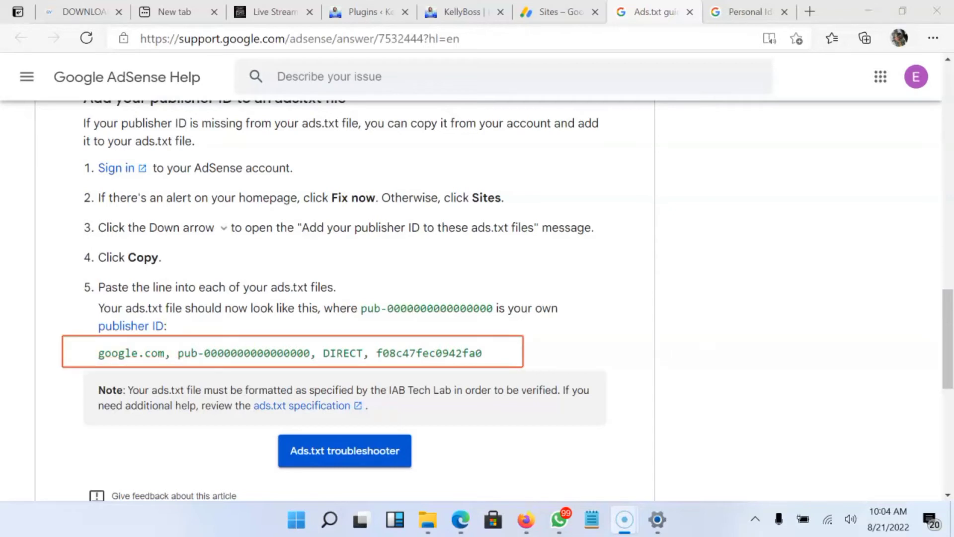
{"action": "key", "text": "Escape"}
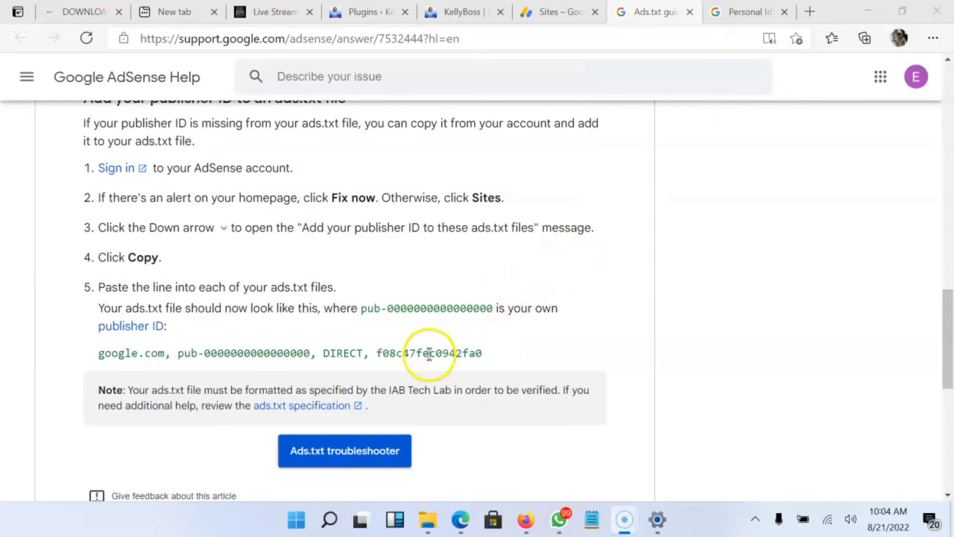
{"action": "left_click_drag", "start_coordinate": [491, 357], "coordinate": [100, 353]}
{"action": "right_click", "coordinate": [100, 353]}
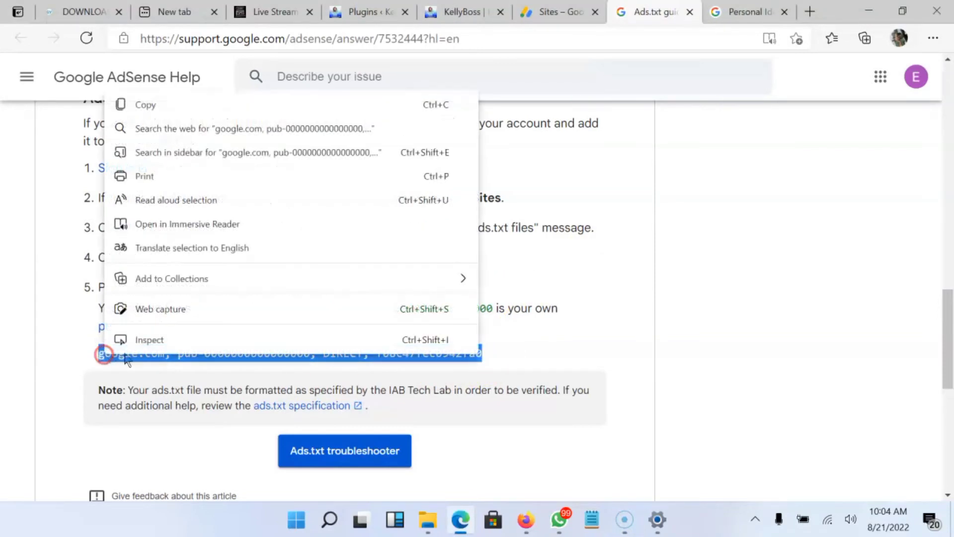
{"action": "left_click", "coordinate": [168, 110]}
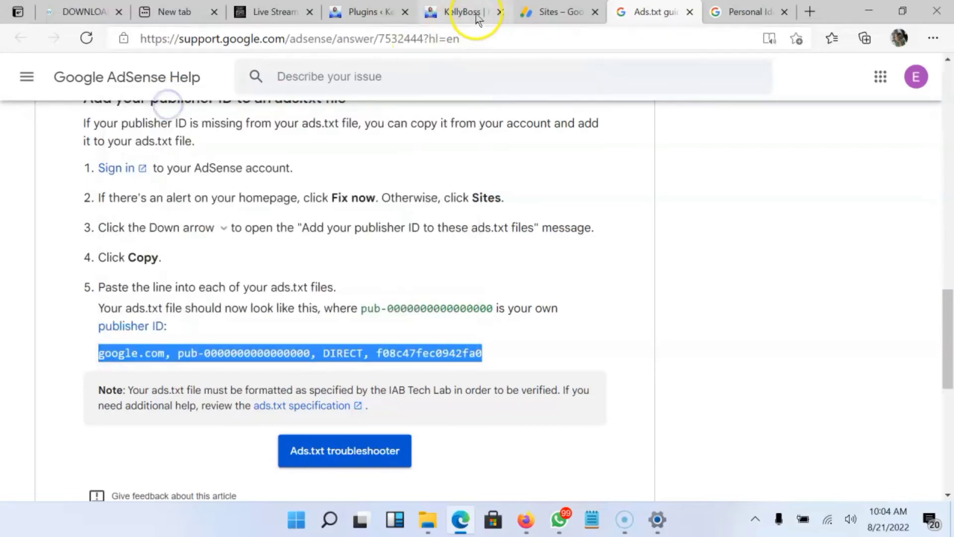
{"action": "left_click", "coordinate": [365, 13]}
Step: Open the Manage Ads.txt page via Settings > Ads.txt in the admin sidebar
{"action": "scroll", "coordinate": [60, 373], "scroll_direction": "down", "scroll_amount": 4}
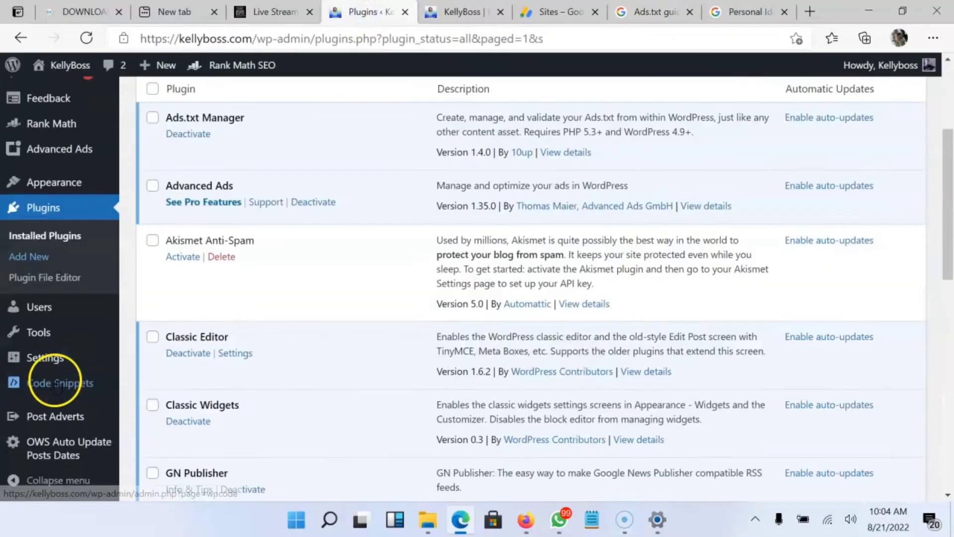
{"action": "mouse_move", "coordinate": [55, 357]}
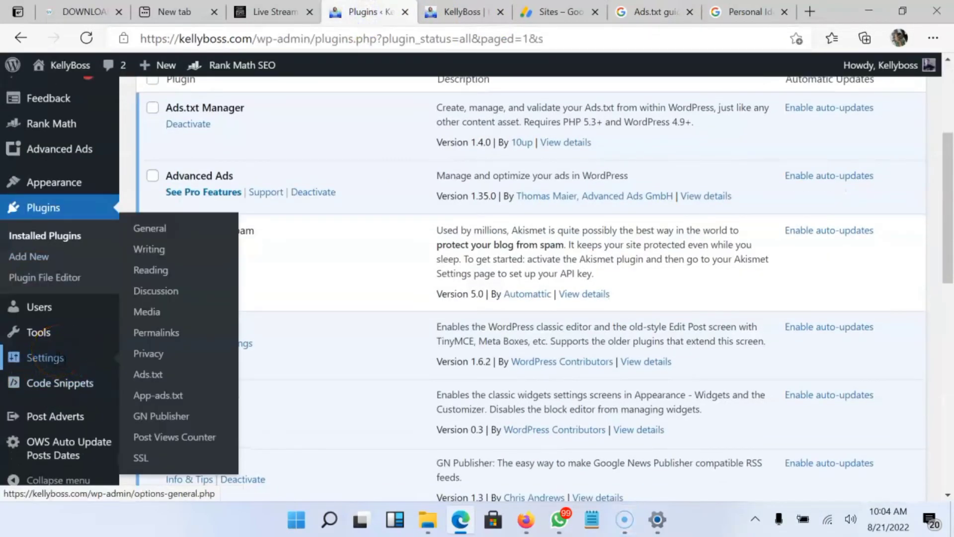
{"action": "left_click", "coordinate": [624, 520]}
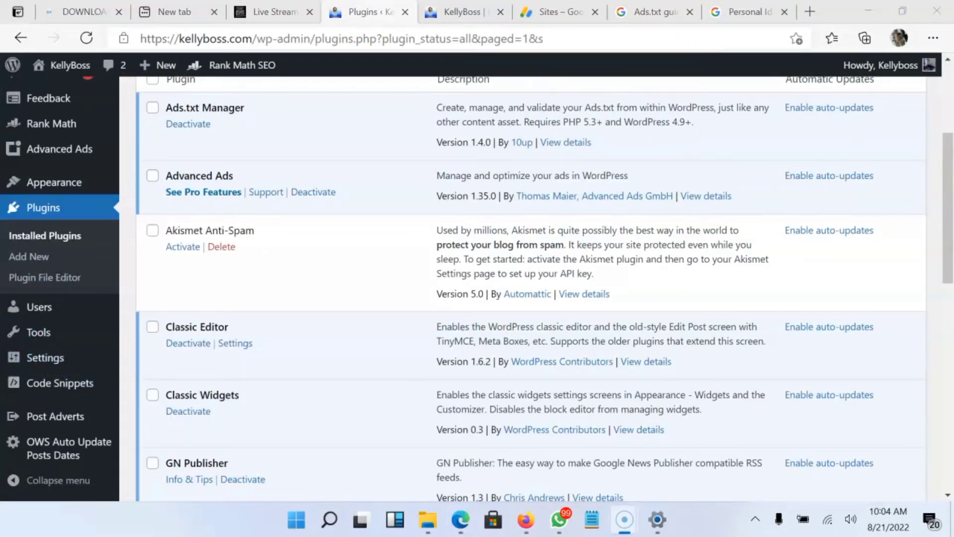
{"action": "left_click_drag", "start_coordinate": [208, 359], "coordinate": [70, 357]}
{"action": "mouse_move", "coordinate": [45, 357]}
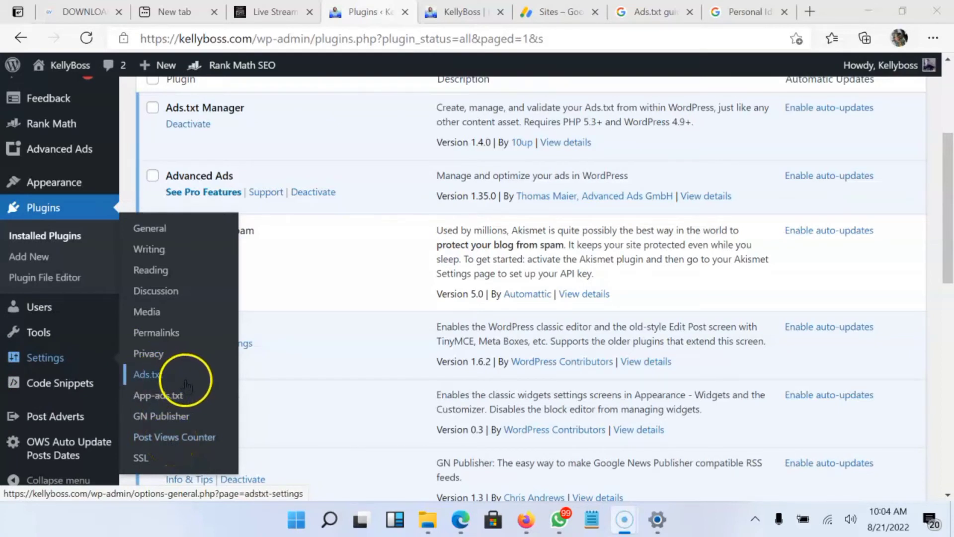
{"action": "left_click", "coordinate": [158, 376]}
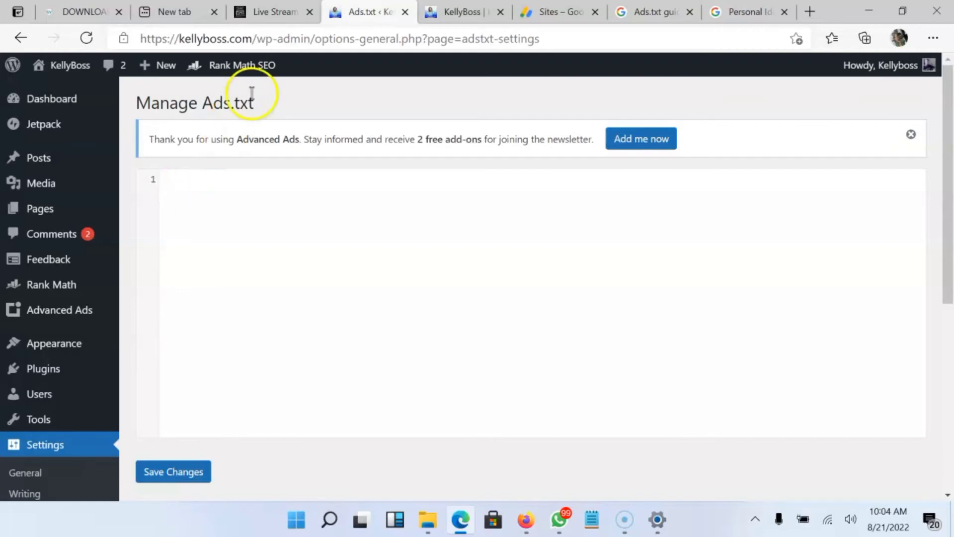
{"action": "left_click", "coordinate": [538, 13]}
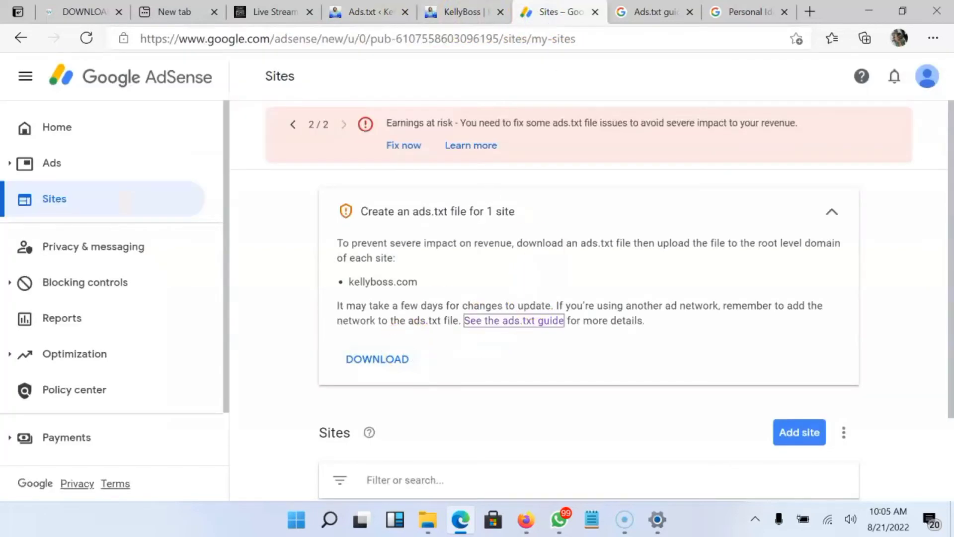
{"action": "left_click", "coordinate": [650, 12]}
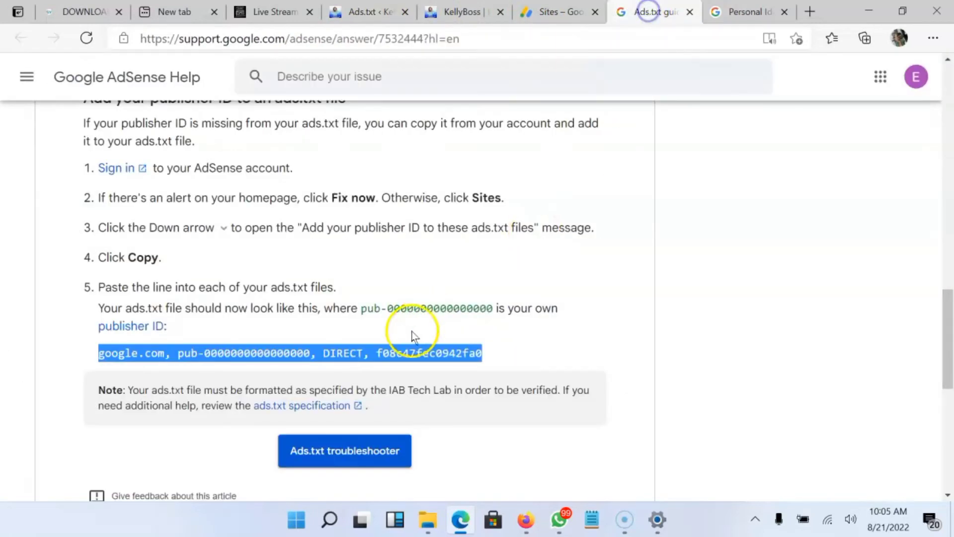
{"action": "right_click", "coordinate": [267, 354]}
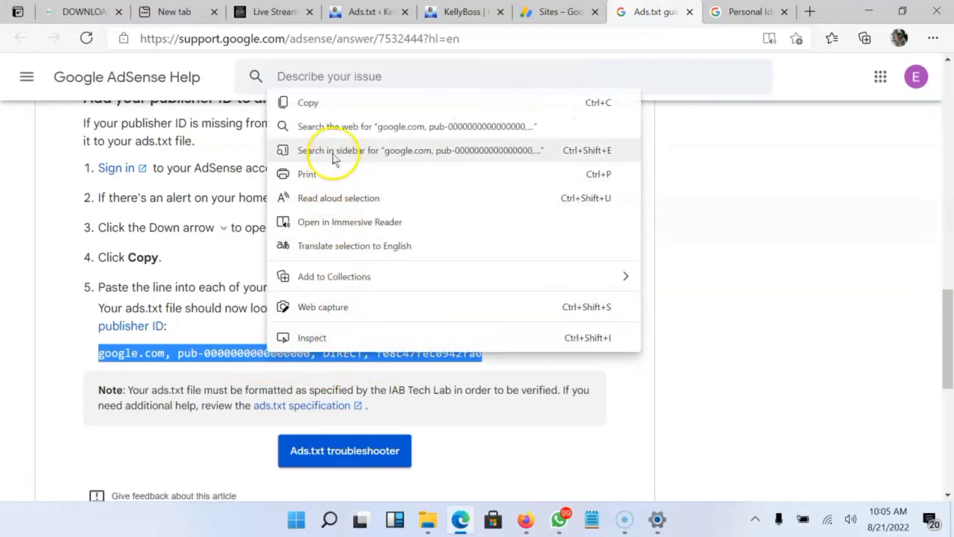
{"action": "left_click", "coordinate": [331, 103]}
{"action": "left_click", "coordinate": [356, 11]}
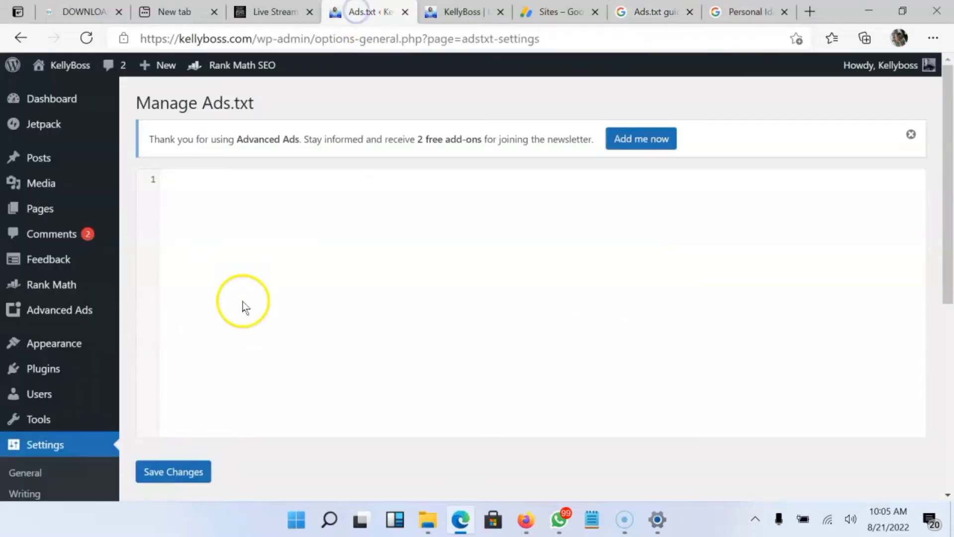
{"action": "right_click", "coordinate": [197, 201]}
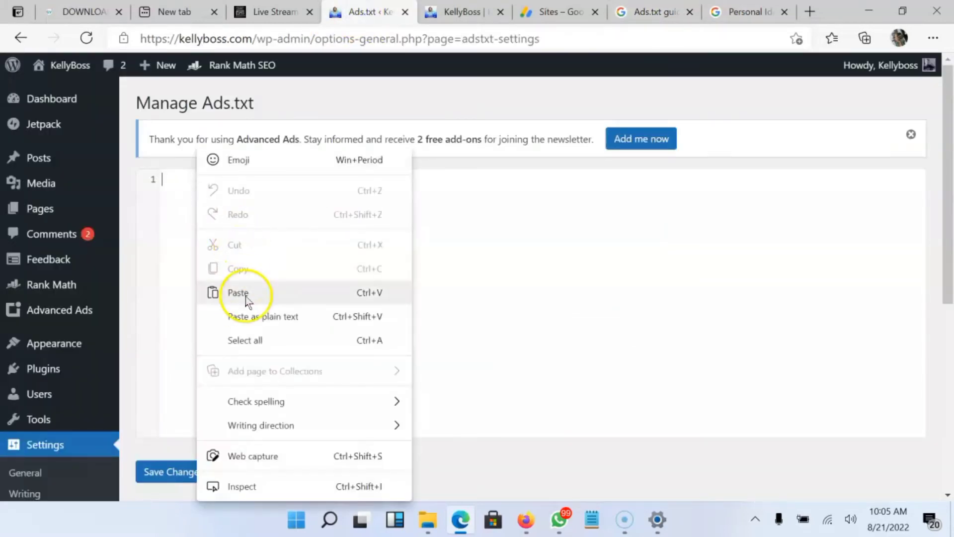
{"action": "left_click", "coordinate": [244, 295]}
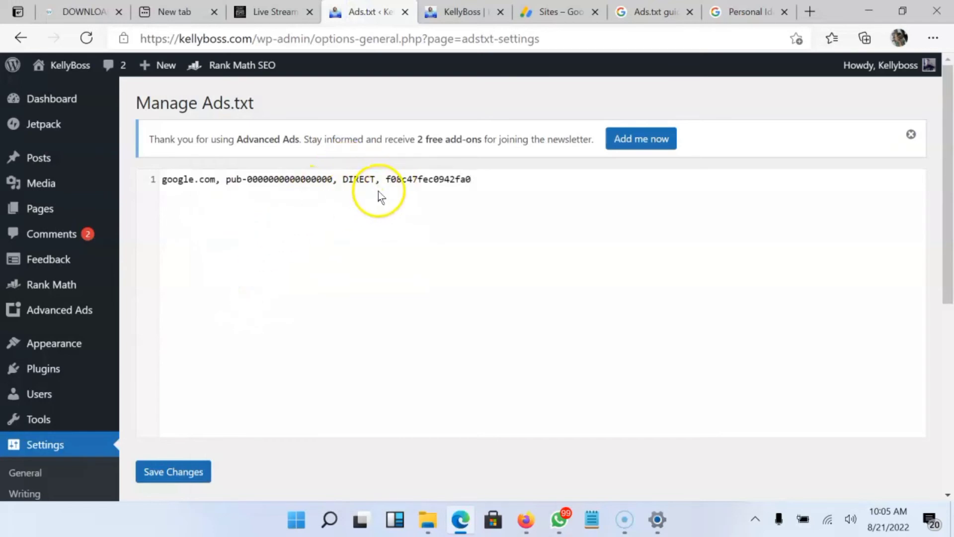
{"action": "left_click", "coordinate": [534, 19]}
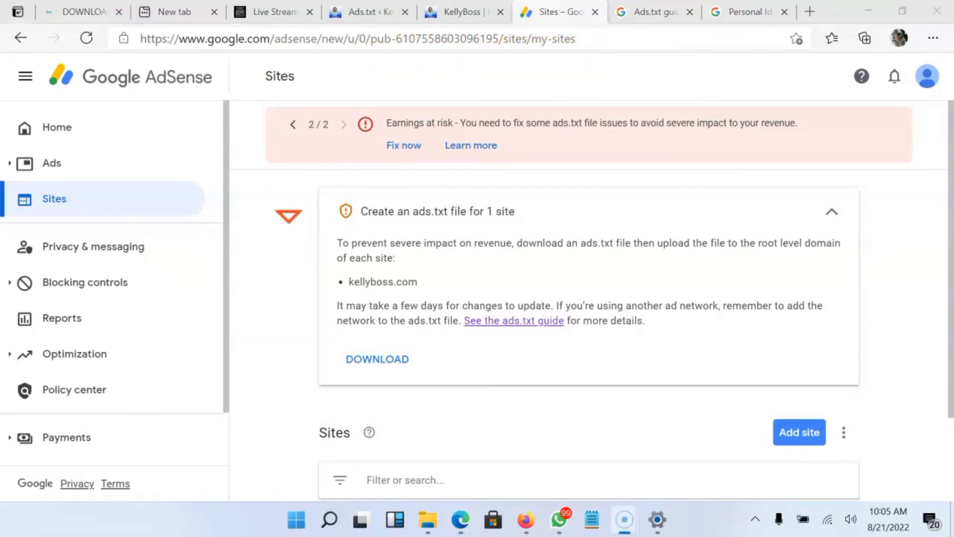
Step: Copy the account's pub- publisher ID from the AdSense Sites page URL
{"action": "left_click_drag", "start_coordinate": [288, 216], "coordinate": [412, 47]}
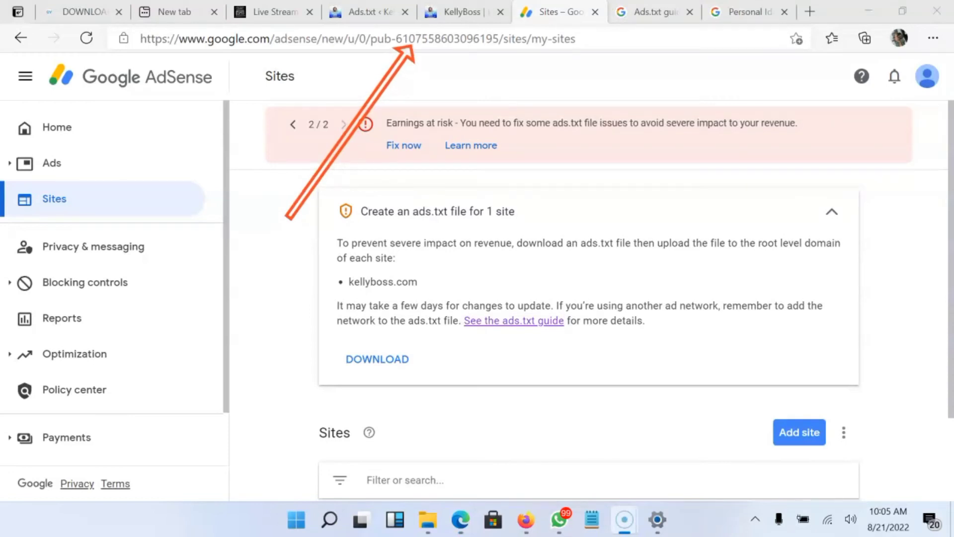
{"action": "key", "text": "Escape"}
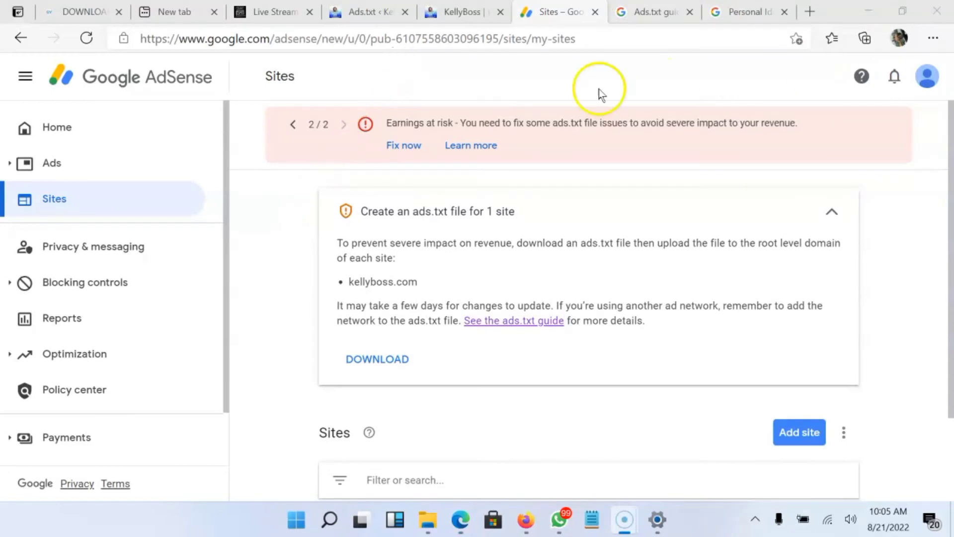
{"action": "left_click", "coordinate": [502, 40]}
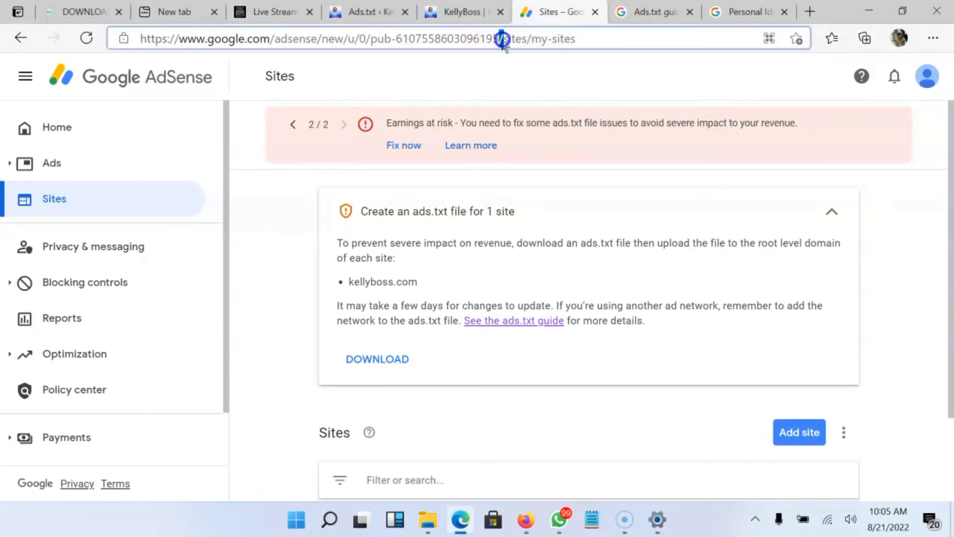
{"action": "left_click_drag", "start_coordinate": [501, 38], "coordinate": [371, 46]}
{"action": "right_click", "coordinate": [377, 44]}
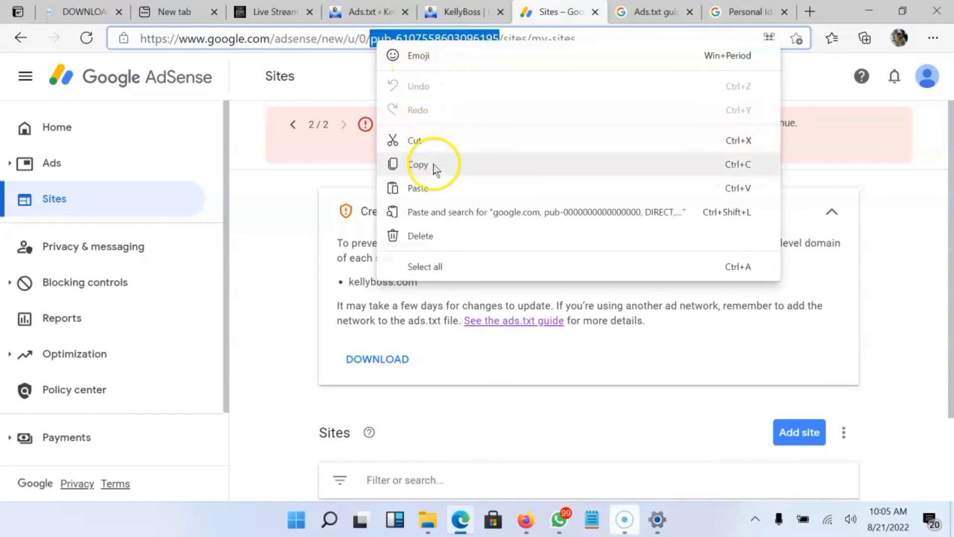
{"action": "left_click", "coordinate": [433, 164]}
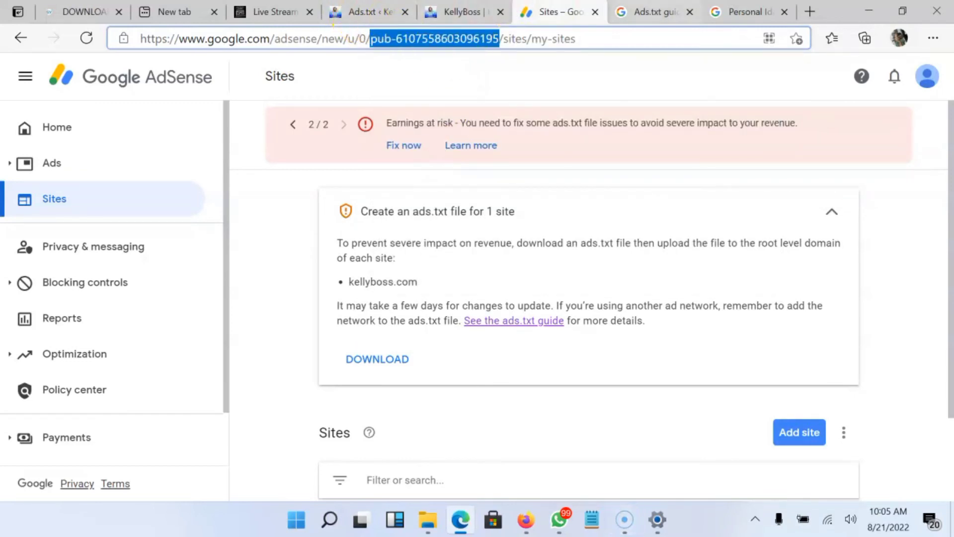
{"action": "left_click", "coordinate": [351, 11]}
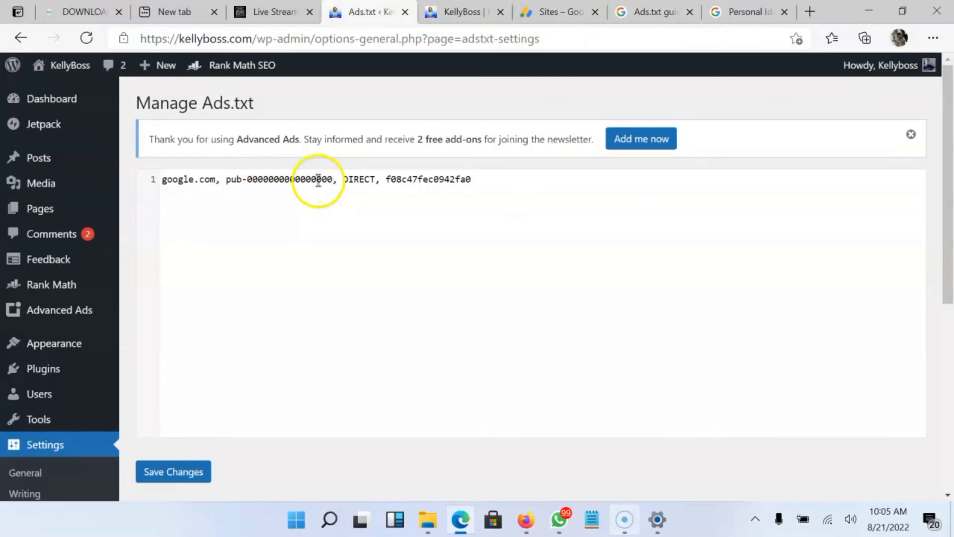
{"action": "left_click", "coordinate": [333, 181]}
{"action": "left_click_drag", "start_coordinate": [334, 182], "coordinate": [231, 178]}
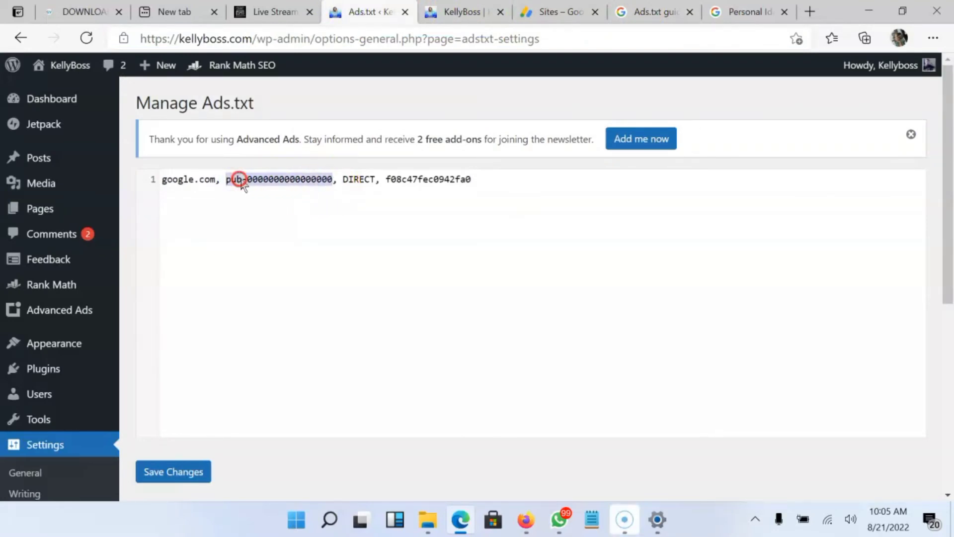
{"action": "right_click", "coordinate": [240, 179]}
{"action": "left_click", "coordinate": [291, 165]}
{"action": "scroll", "coordinate": [347, 228], "scroll_direction": "down", "scroll_amount": 3}
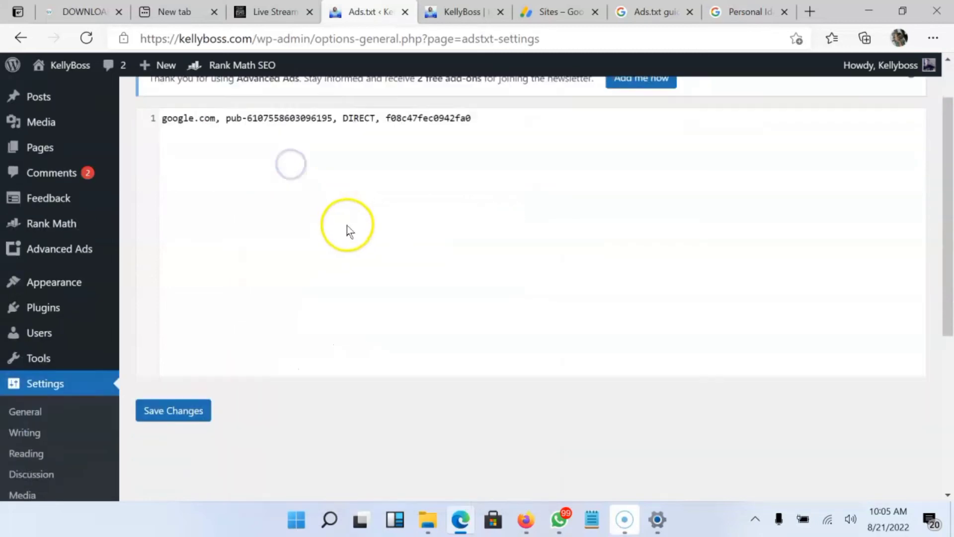
{"action": "scroll", "coordinate": [262, 315], "scroll_direction": "up", "scroll_amount": 3}
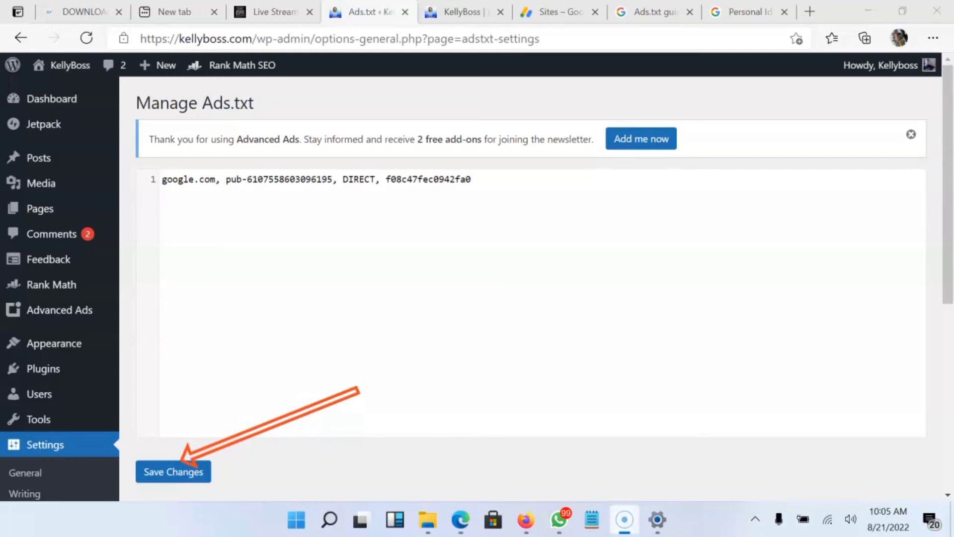
{"action": "left_click", "coordinate": [191, 470]}
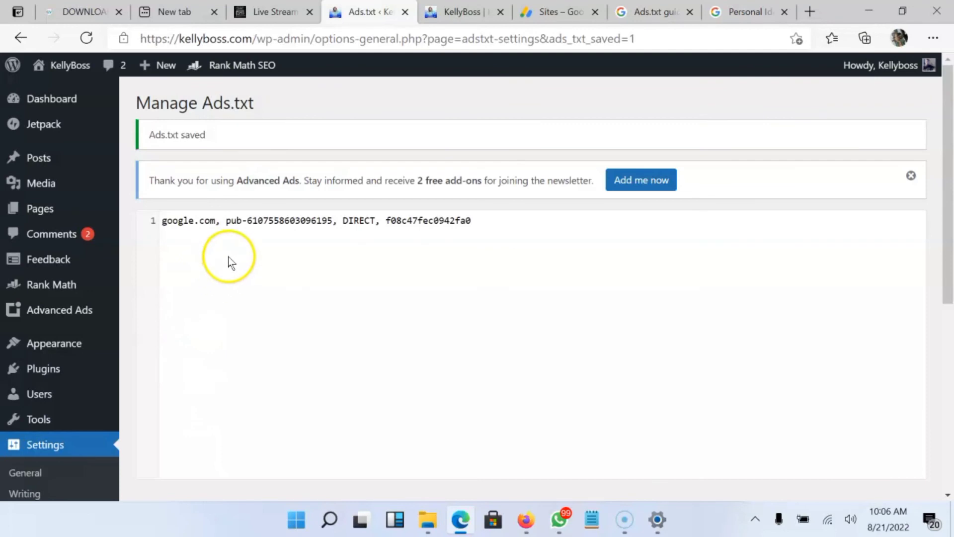
{"action": "left_click", "coordinate": [911, 176]}
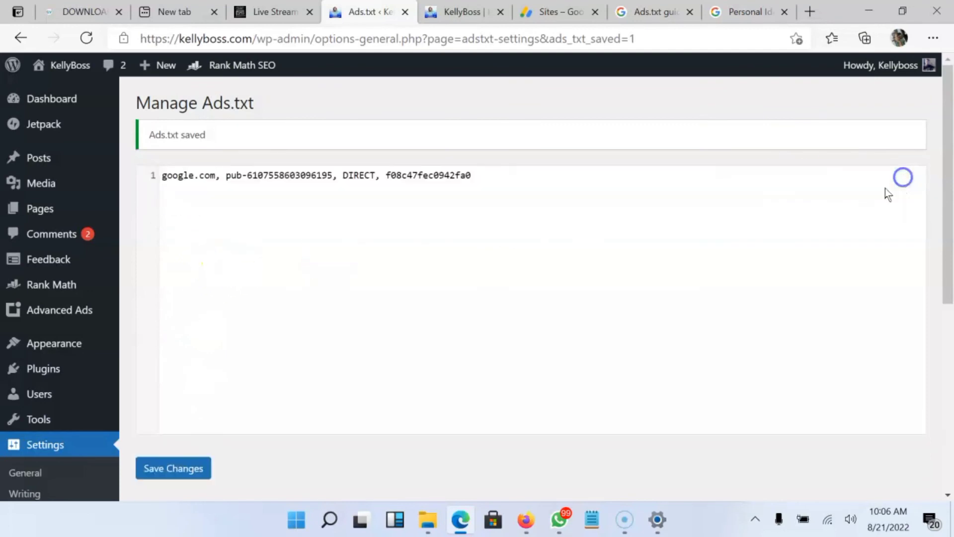
Step: Recheck the ads.txt earnings-at-risk banner on the Sites – Google AdSense tab
{"action": "left_click", "coordinate": [528, 20]}
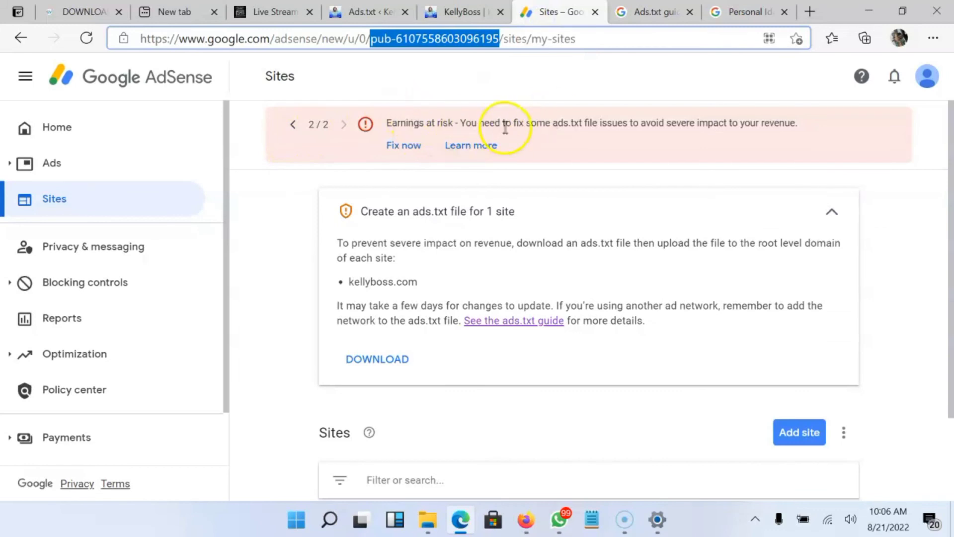
{"action": "key", "text": "alt+Tab"}
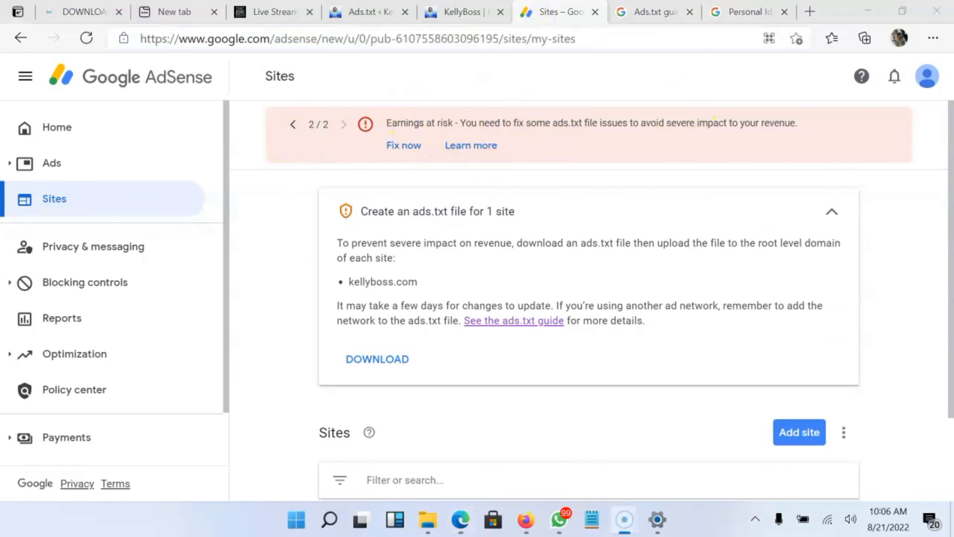
{"action": "mouse_move", "coordinate": [262, 192]}
{"action": "left_mouse_down"}
{"action": "mouse_move", "coordinate": [431, 149]}
{"action": "mouse_move", "coordinate": [380, 152]}
{"action": "mouse_move", "coordinate": [372, 137]}
{"action": "left_mouse_up"}
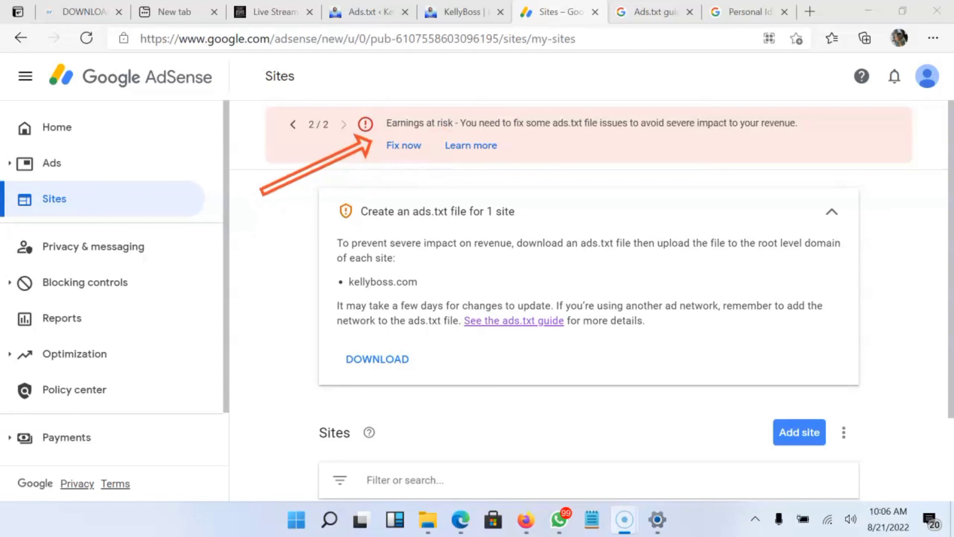